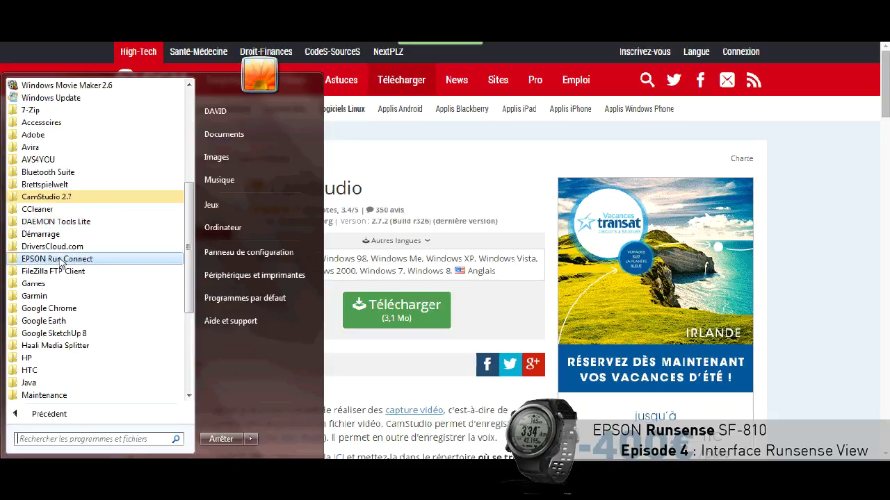
Step: Launch Run Connect and open the list of watch data available for online transfer
click(61, 259)
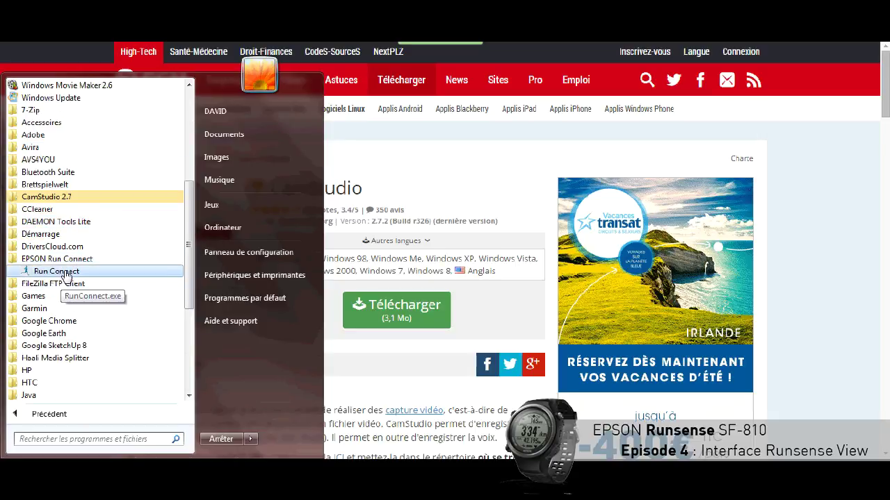
click(67, 271)
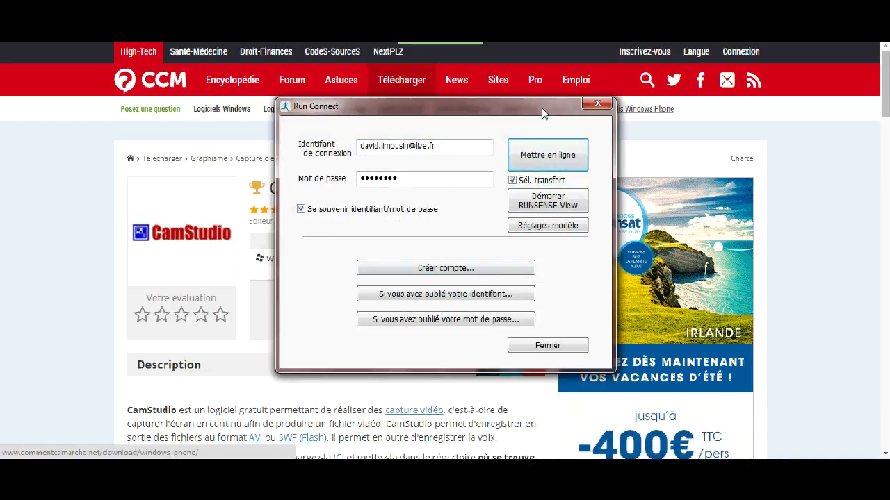
click(547, 162)
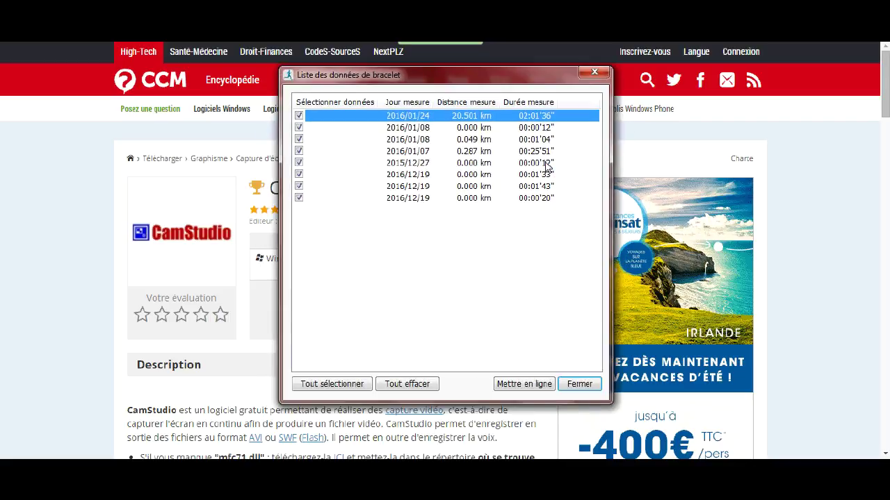
Step: Keep only the 2016/01/24 workout of 20.501 km selected, then upload it and confirm the transfer
click(299, 128)
click(299, 164)
click(299, 186)
click(299, 198)
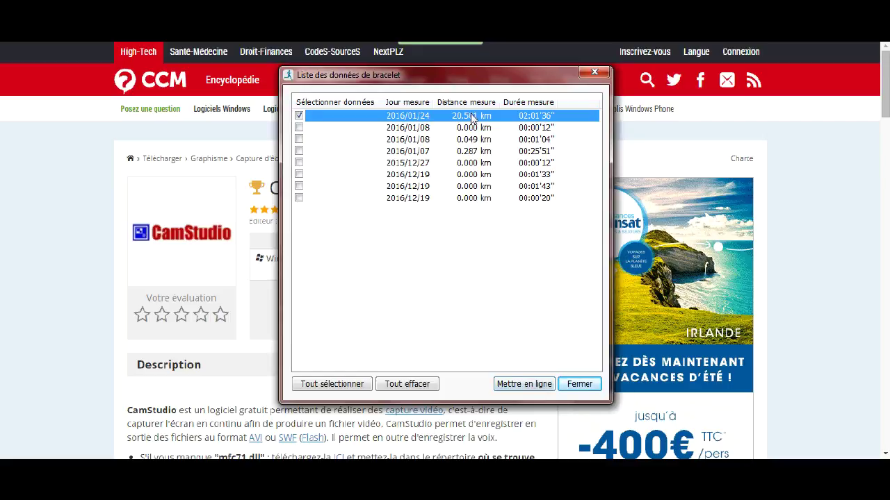
click(529, 384)
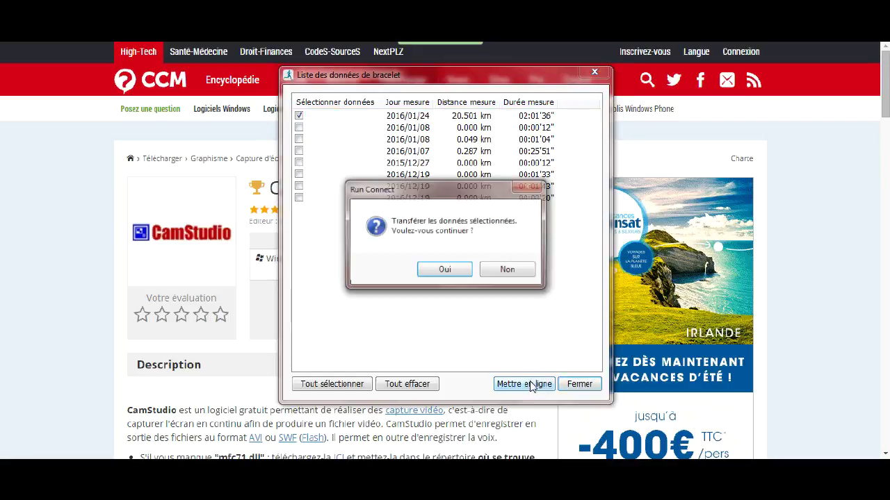
click(445, 270)
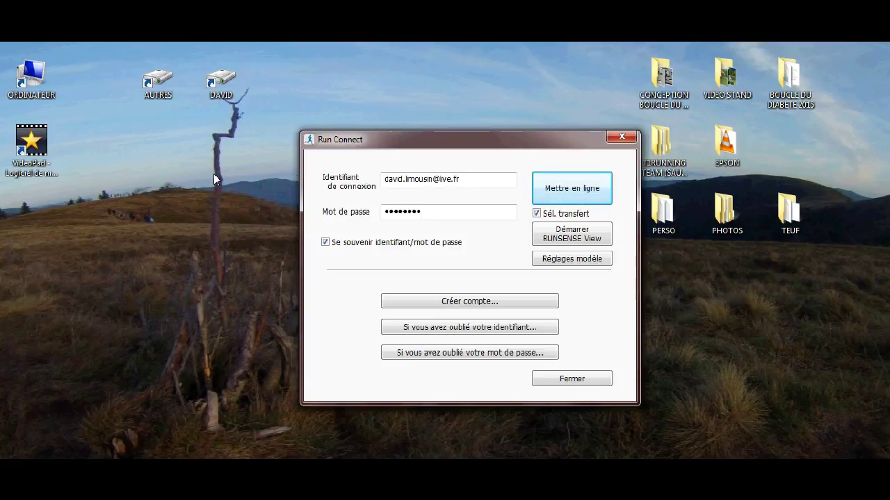
Step: Switch to RUNSENSE View, dismiss the achievement notice and open the Entraînement list
click(581, 238)
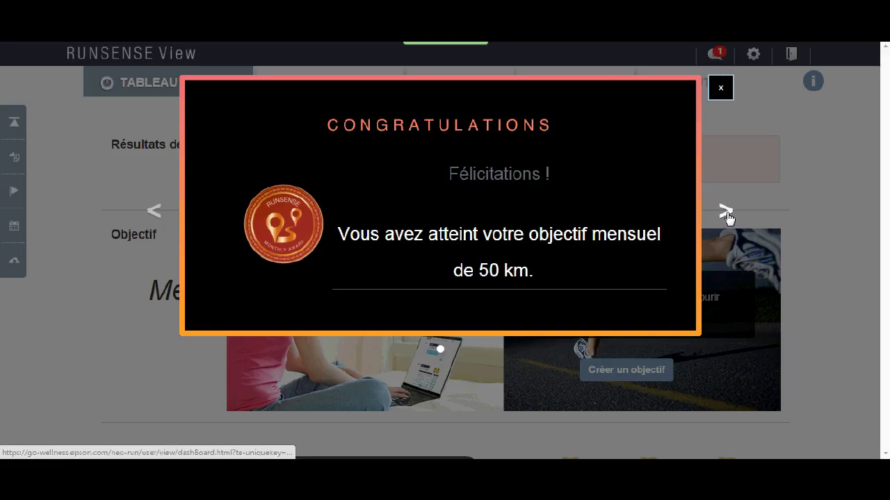
click(721, 89)
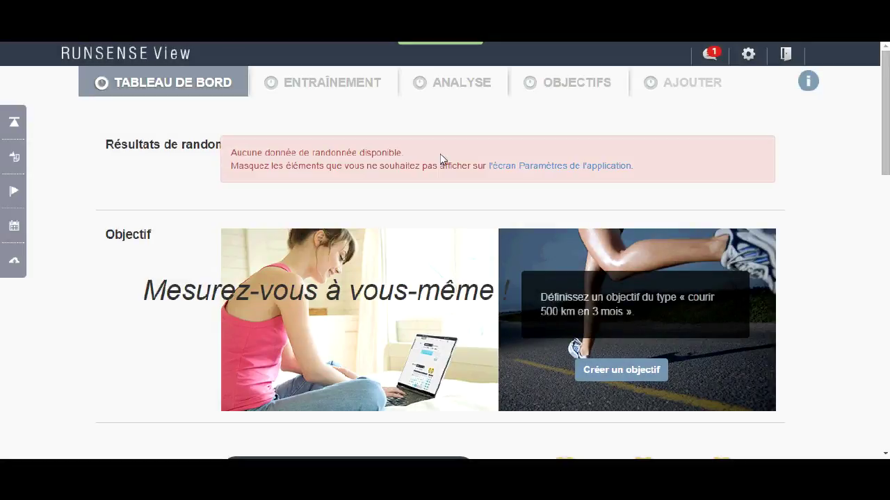
click(319, 88)
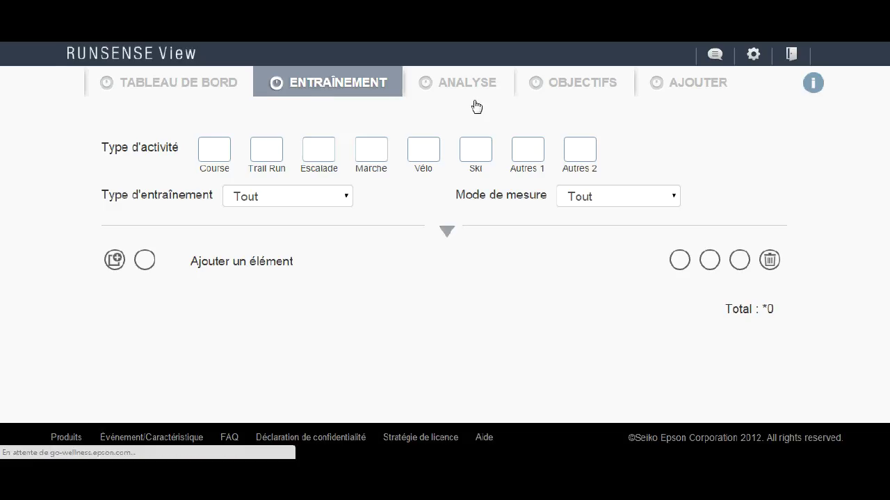
Step: Open the details of the 24/01/2016 workout from the training list
scroll(766, 163, down, 1)
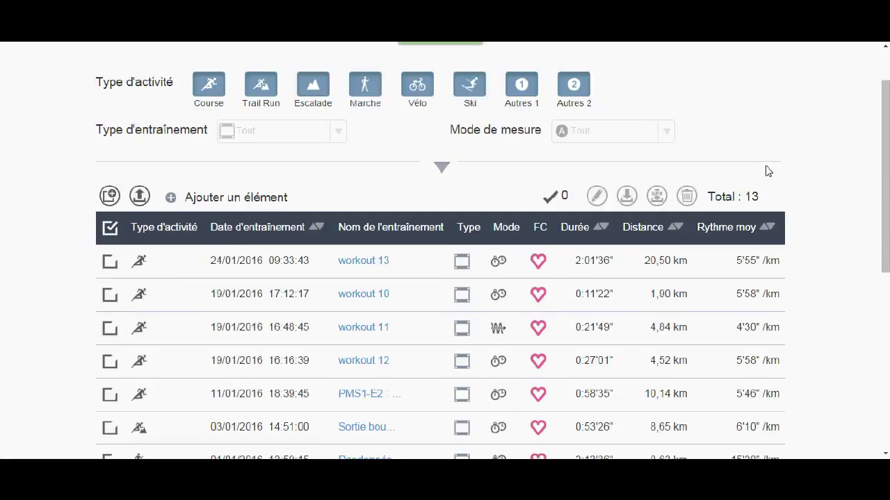
scroll(820, 188, down, 1)
scroll(408, 297, down, 1)
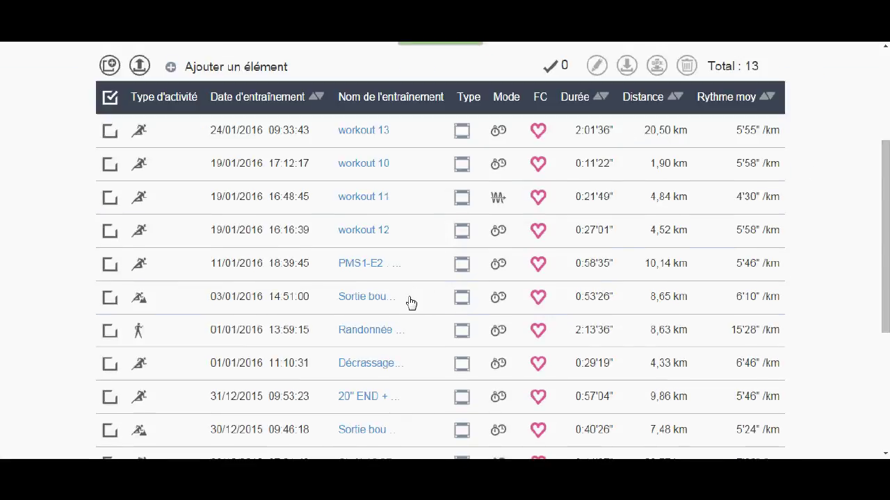
scroll(303, 351, up, 2)
scroll(814, 246, down, 2)
click(339, 132)
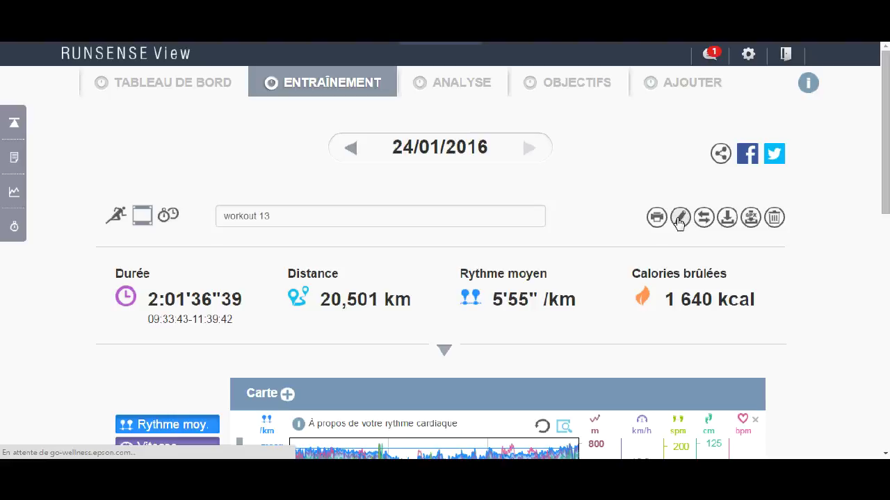
Step: Edit the workout: name it "PREPA MARATHON S2-E5 : 2H END" and set its activity type to Trail Run
click(679, 221)
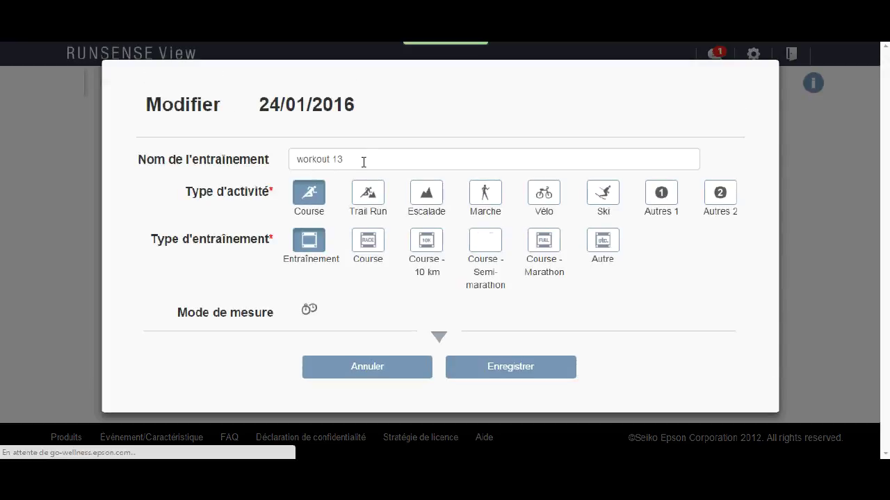
text(PREPA MARATHON S2-E5 : 2H END)
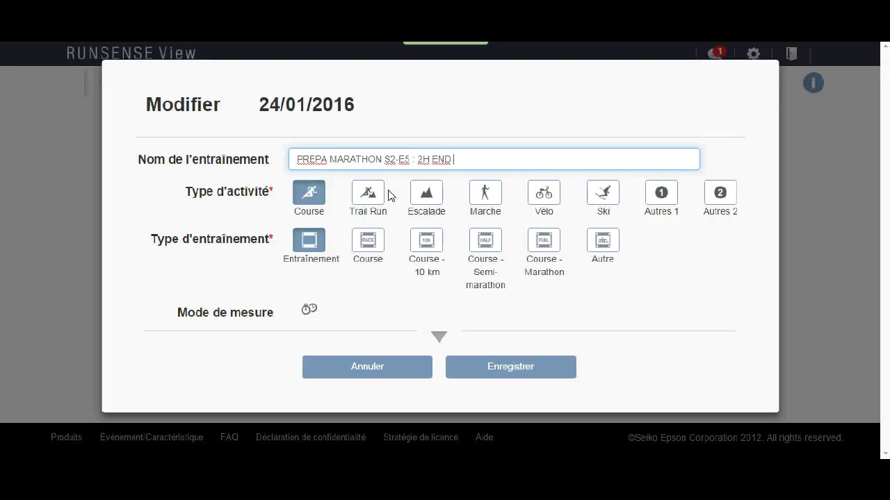
click(364, 198)
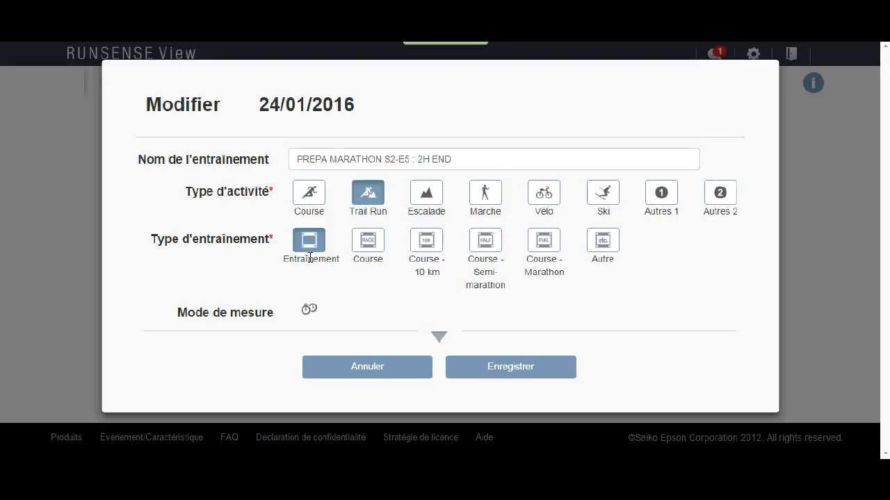
Step: Expand the workout's detailed data and examine its statistics, including average heart rate and average speed
click(440, 339)
scroll(439, 340, down, 2)
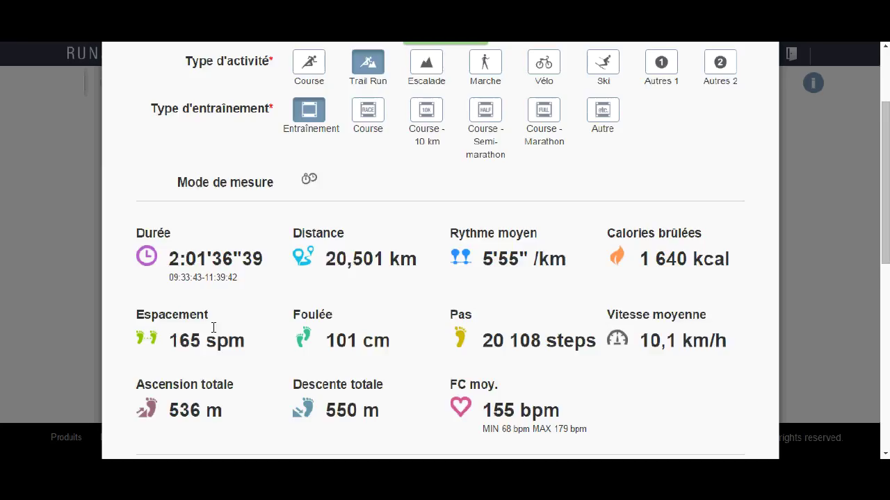
scroll(213, 327, down, 1)
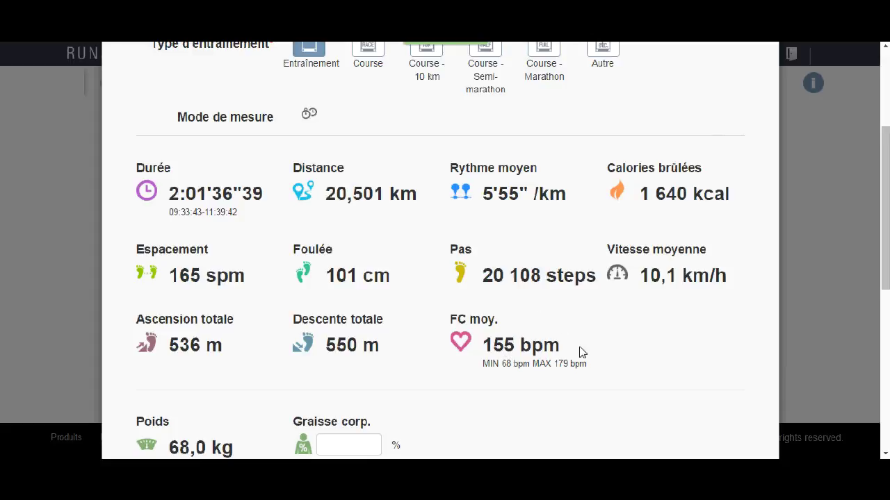
drag(560, 346, 464, 352)
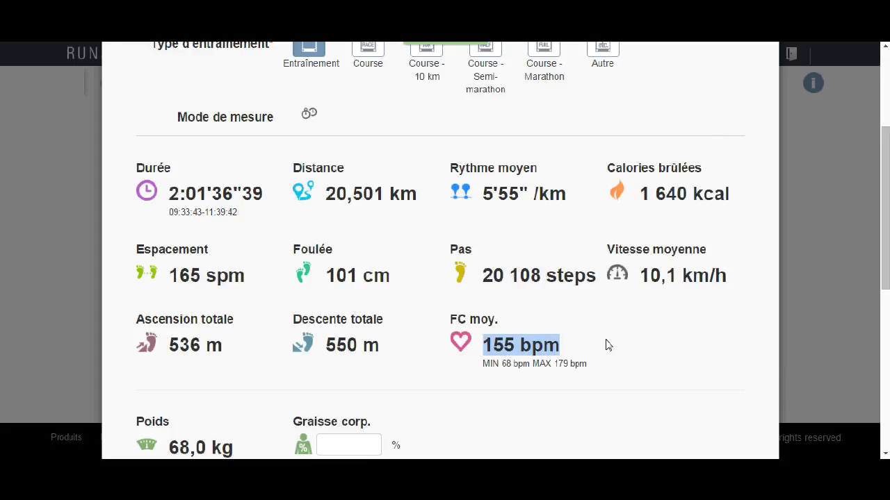
drag(639, 281, 736, 274)
click(736, 274)
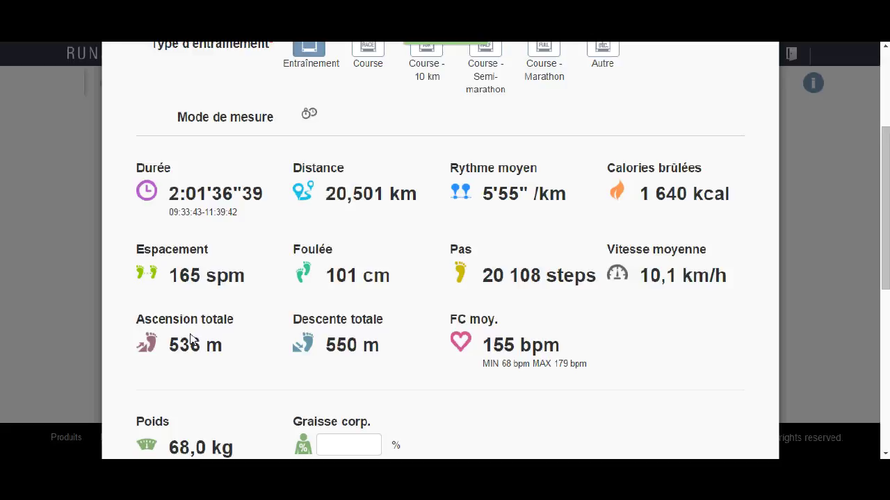
Step: Set the workout's weather to Nuageux and save the modifications
scroll(614, 331, down, 2)
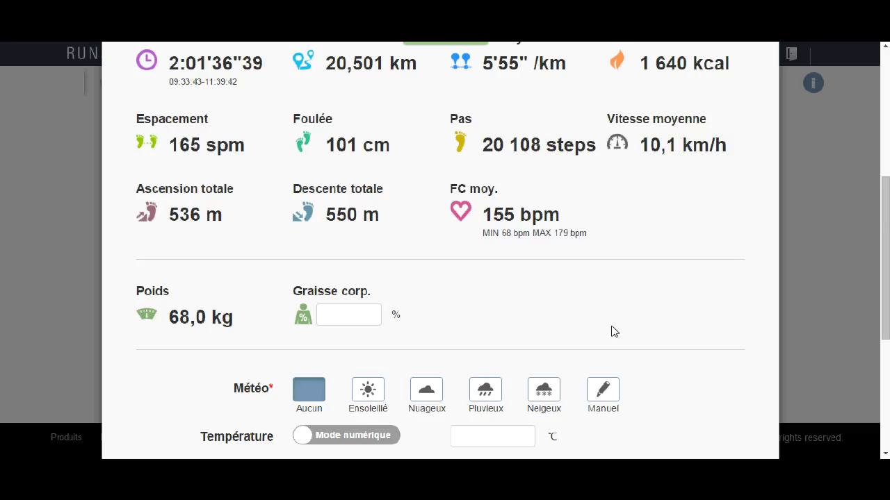
click(426, 389)
scroll(486, 313, down, 2)
click(526, 394)
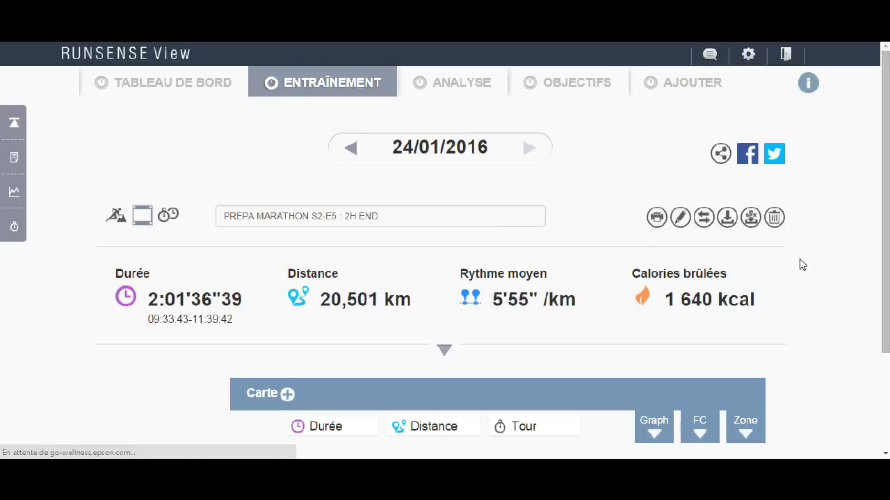
Step: Expand the workout's route map and switch its display to Vue aérienne
scroll(817, 254, down, 5)
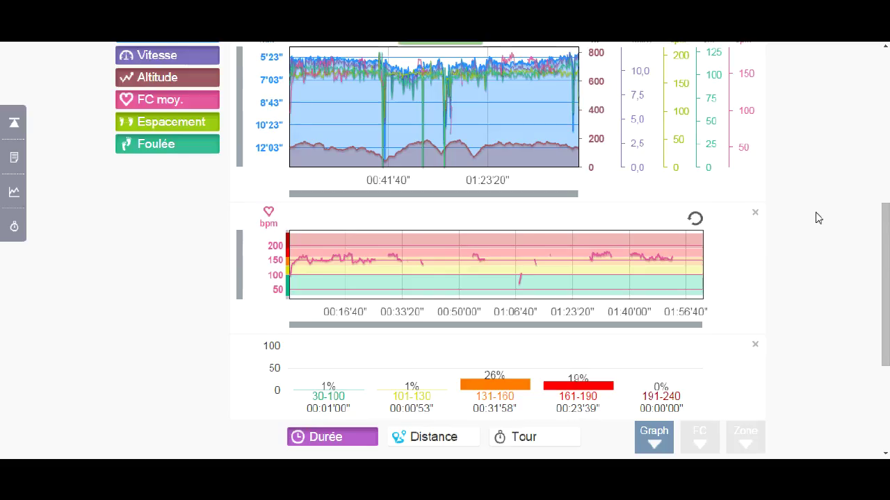
scroll(814, 230, up, 3)
scroll(815, 230, up, 2)
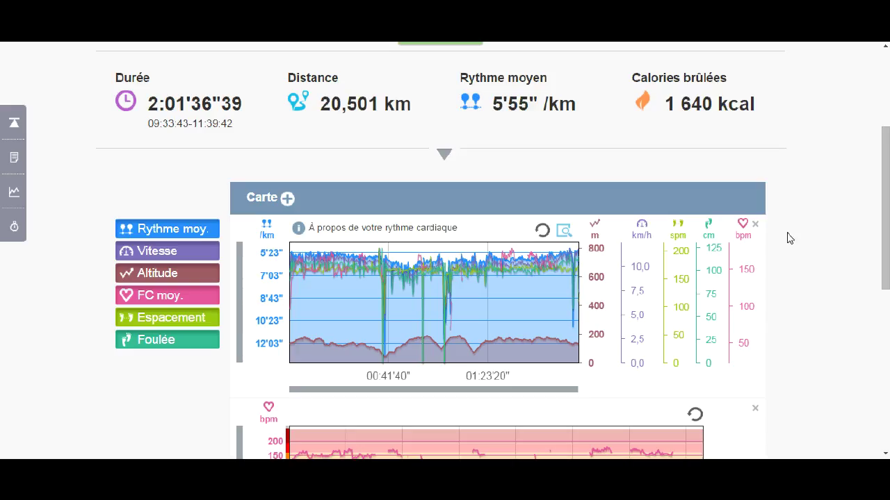
scroll(789, 238, down, 1)
scroll(789, 238, up, 1)
scroll(790, 239, down, 2)
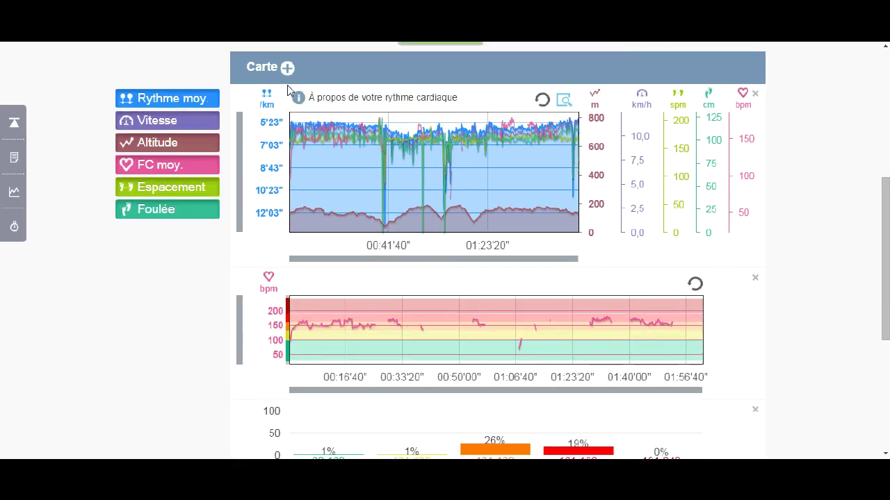
click(287, 68)
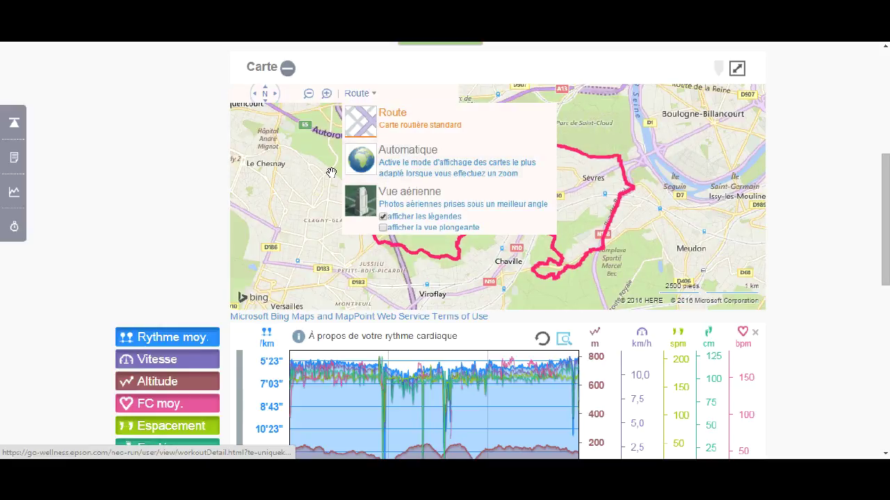
click(415, 203)
mouse_move(493, 206)
mouse_down()
mouse_move(471, 247)
mouse_move(501, 212)
mouse_move(494, 197)
mouse_up()
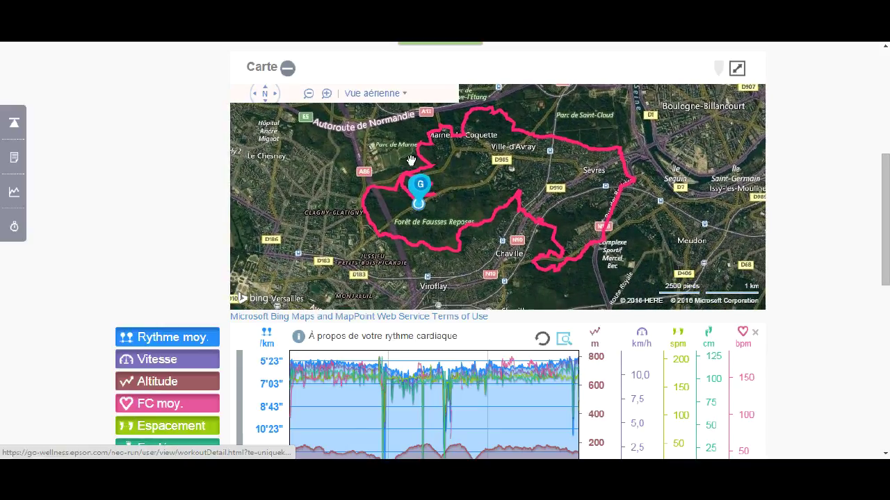
Step: Limit the performance graph to the Foulée and Altitude curves, hiding pace, speed, heart rate and Espacement
scroll(127, 64, down, 4)
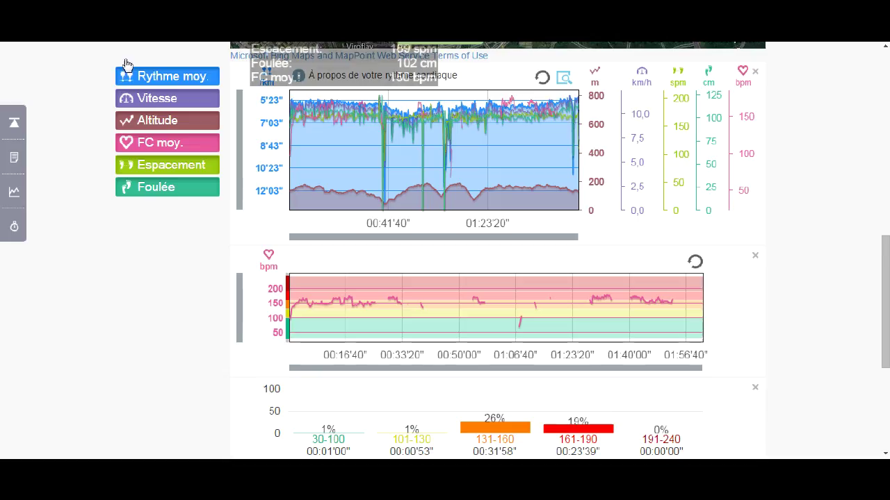
click(153, 82)
click(156, 99)
click(159, 121)
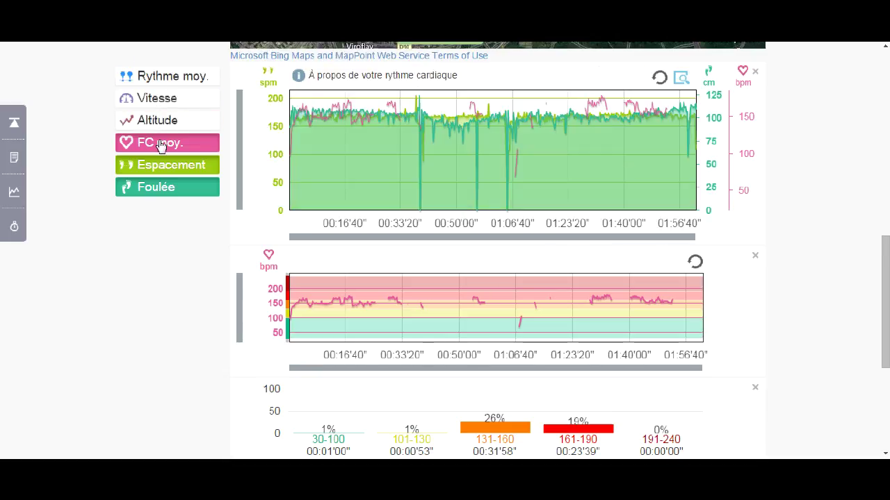
click(160, 144)
click(163, 169)
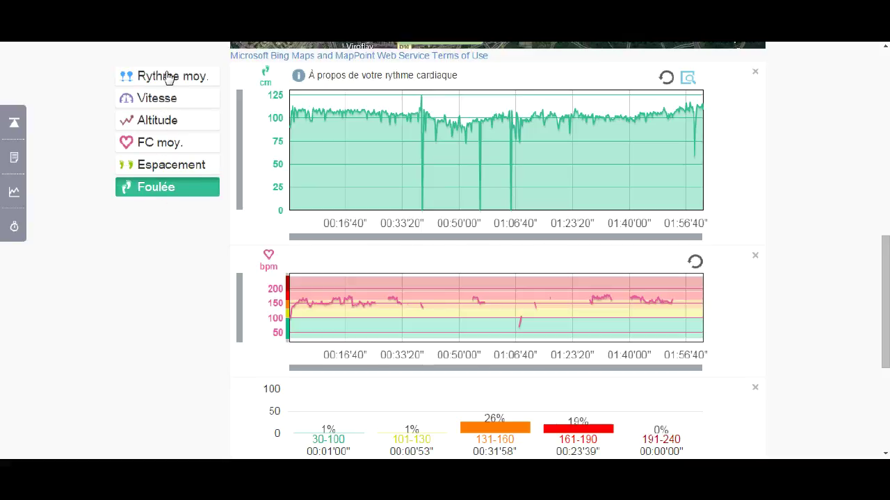
click(164, 125)
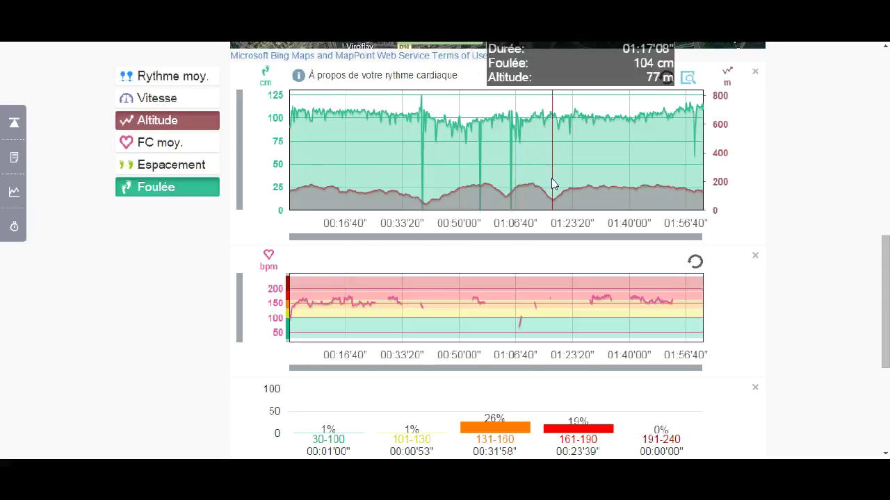
Step: Zoom in on the stride and altitude graph to examine it, then restore its full time range
scroll(550, 185, up, 2)
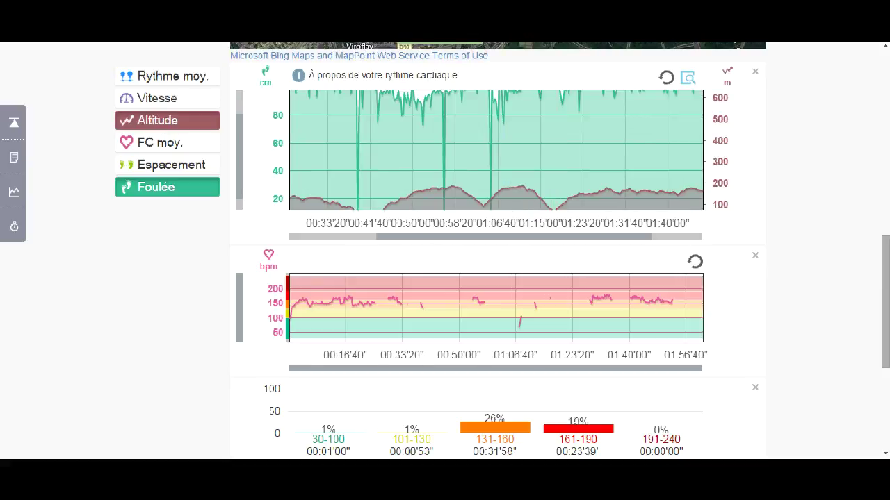
scroll(332, 245, up, 1)
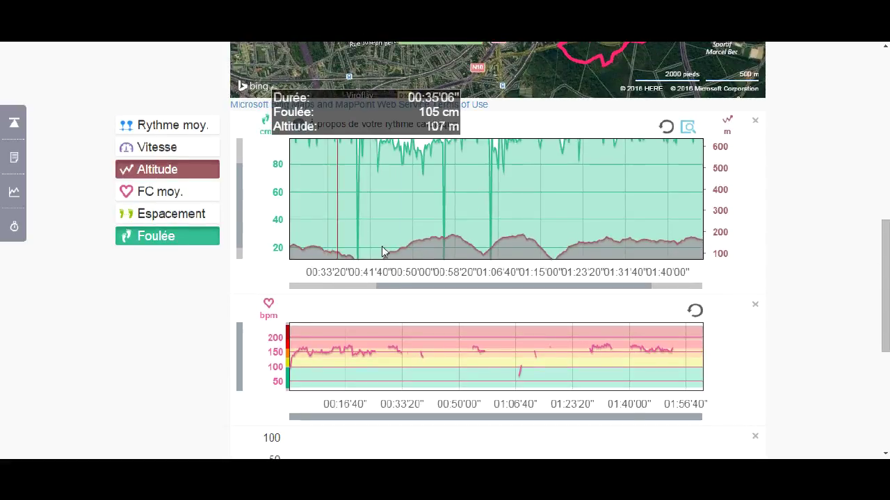
scroll(433, 240, down, 2)
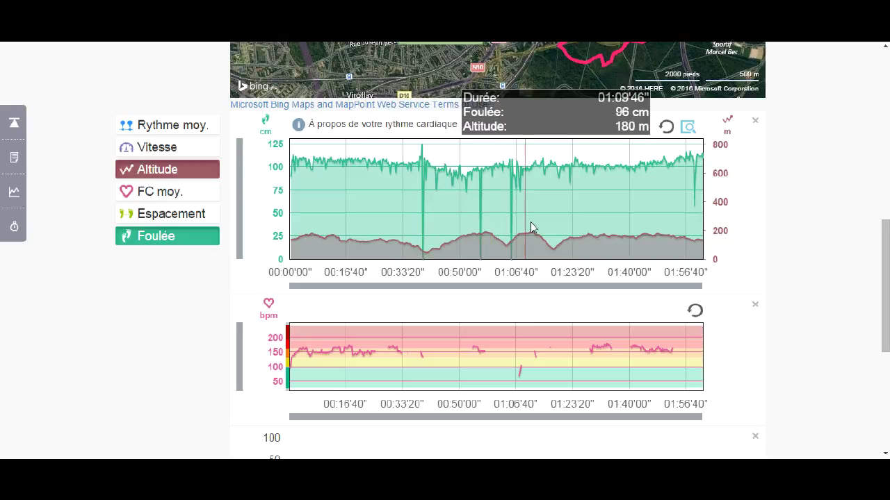
Step: Add the FC moy. curve to the performance graph and zoom the heart-rate chart in on the second half of the run
click(181, 195)
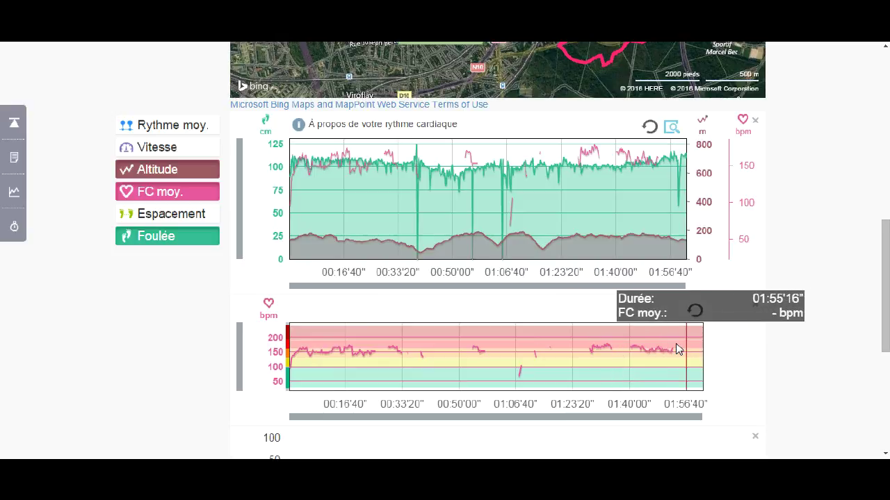
drag(720, 352, 459, 353)
scroll(459, 352, down, 3)
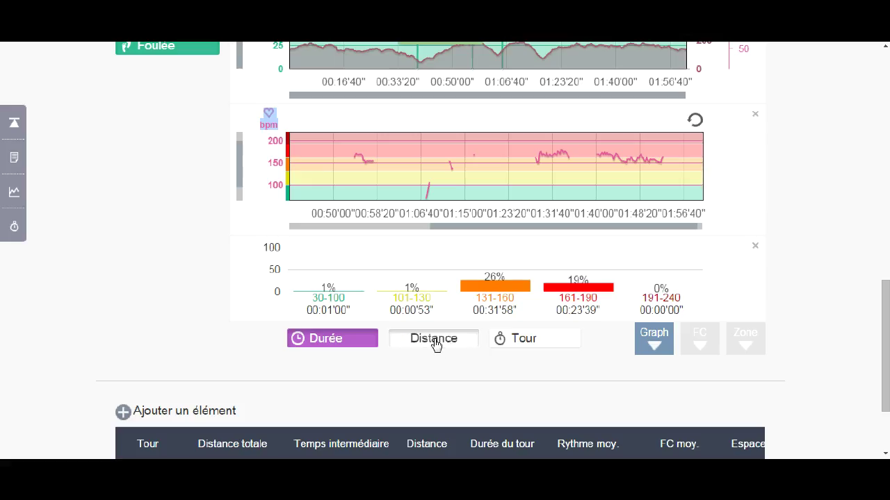
Step: Plot the workout's performance graphs against Distance
click(431, 340)
drag(880, 338, 880, 268)
scroll(879, 171, up, 4)
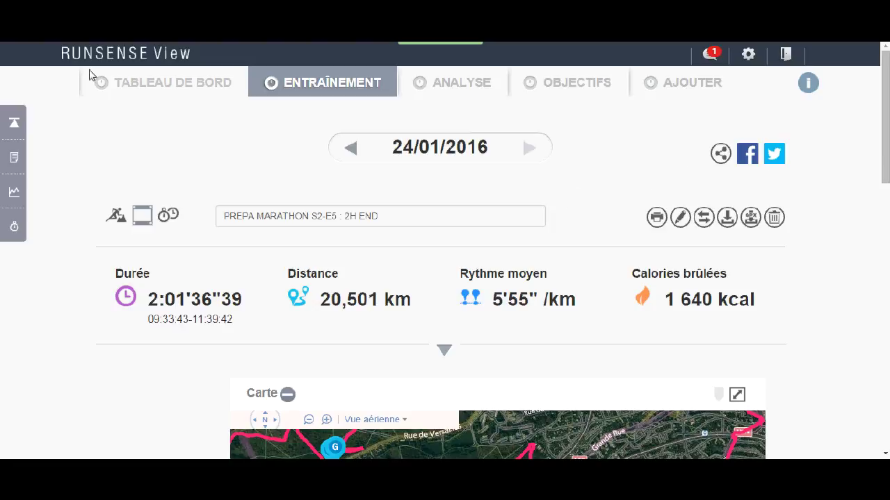
Step: Open the Tableau de bord and review the janv. 2016 monthly summary, the 24/01/2016 run and the uploaded data list
click(121, 85)
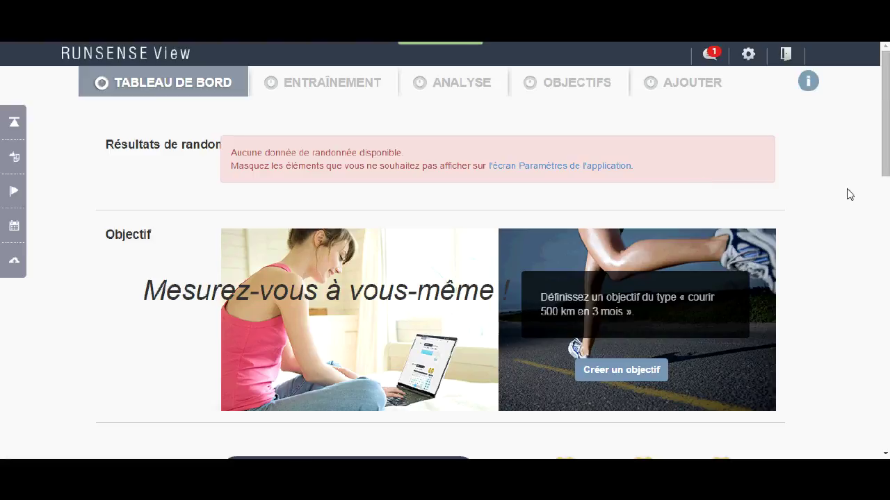
scroll(834, 206, down, 2)
scroll(826, 214, down, 4)
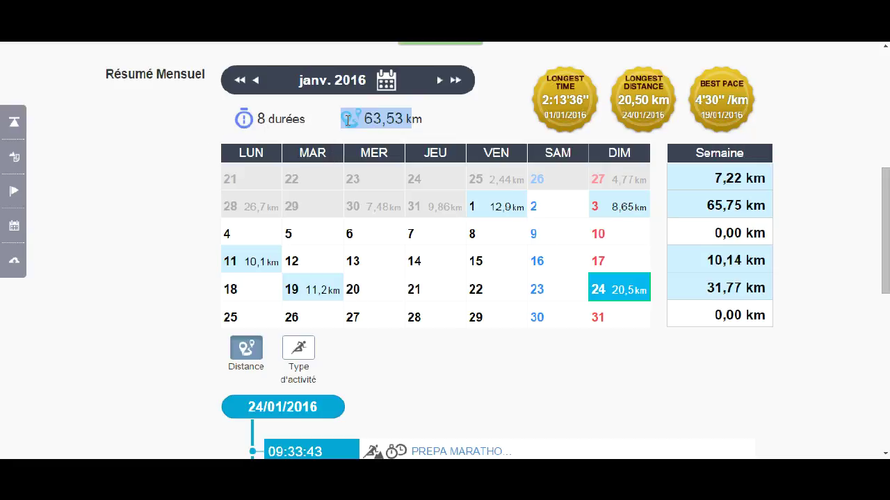
scroll(455, 174, down, 2)
scroll(459, 180, down, 1)
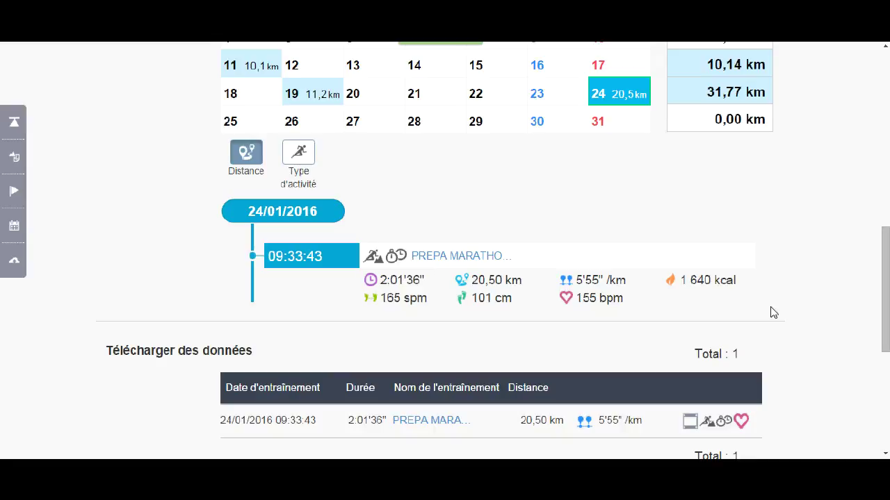
scroll(448, 313, down, 2)
scroll(442, 308, down, 1)
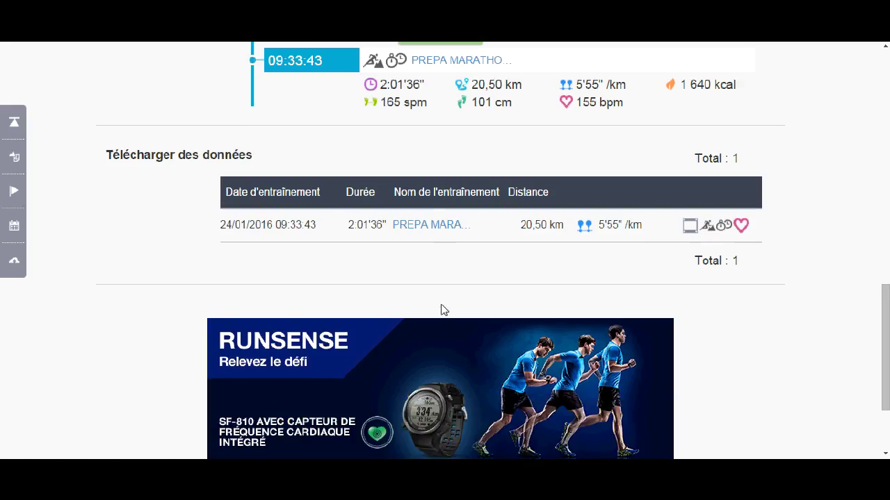
Step: View the Analyse page for janv. 2016 and the Objectifs page
scroll(789, 298, up, 3)
scroll(789, 297, up, 9)
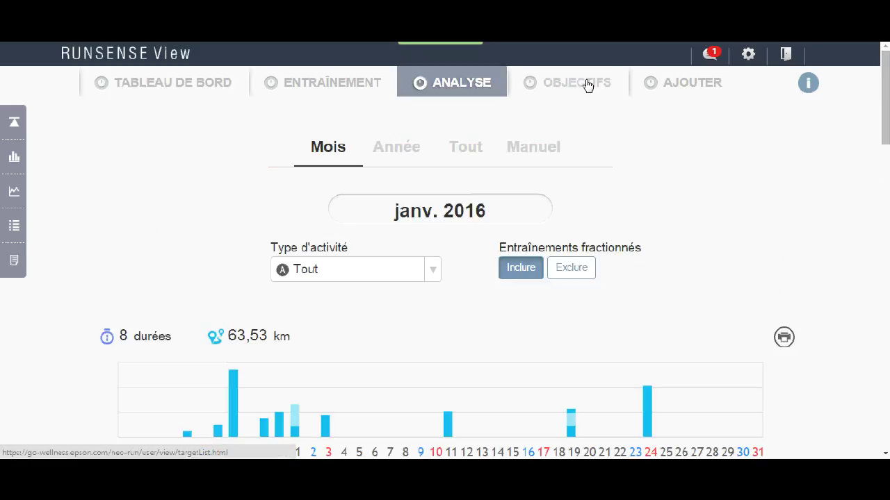
click(587, 85)
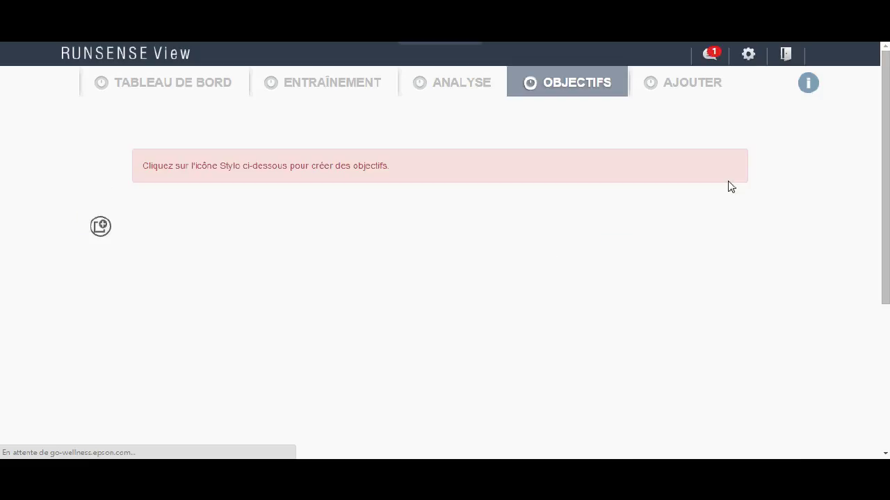
Step: Open Paramètres du profil, continue to Paramètres de l'application and review its language, unit and dashboard display options
click(749, 52)
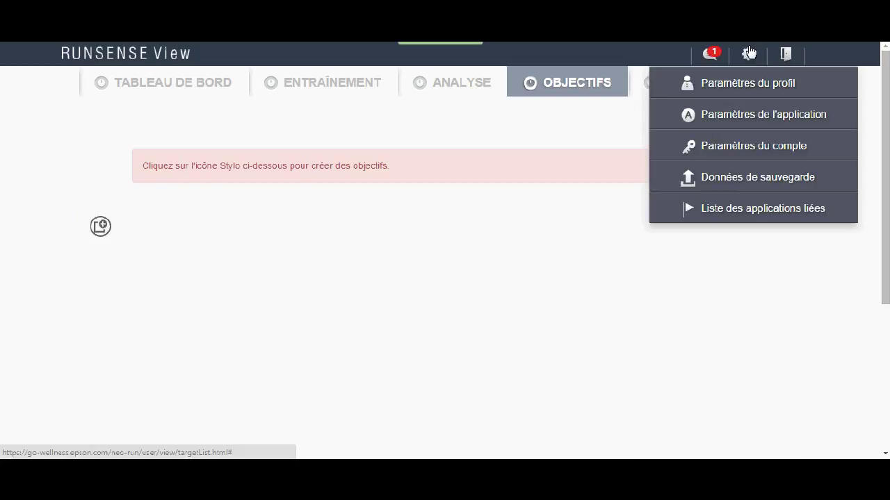
click(745, 89)
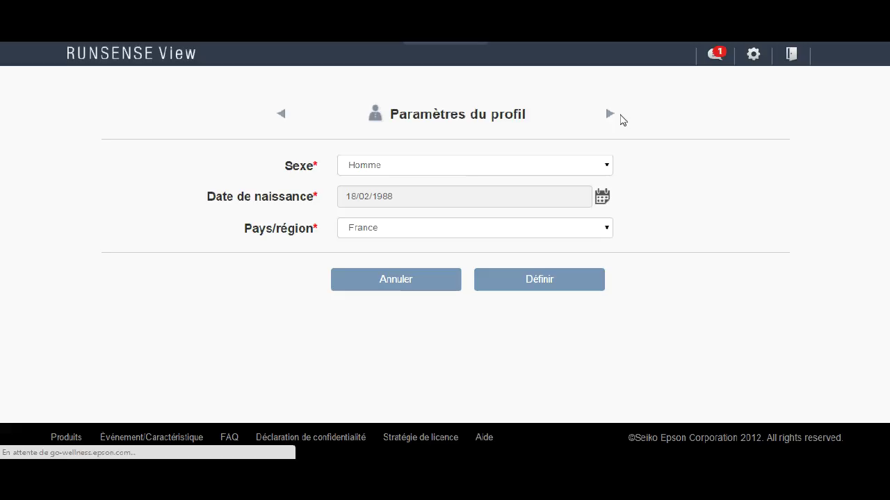
click(611, 116)
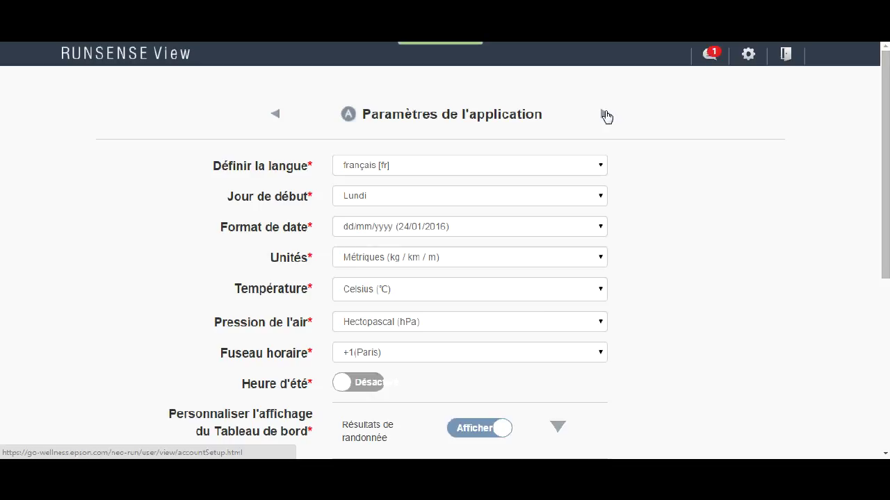
scroll(625, 150, down, 3)
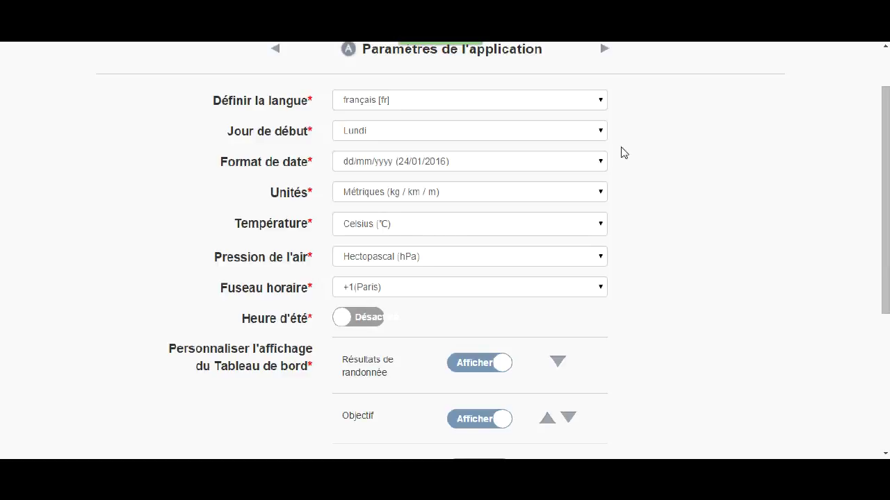
scroll(645, 163, down, 2)
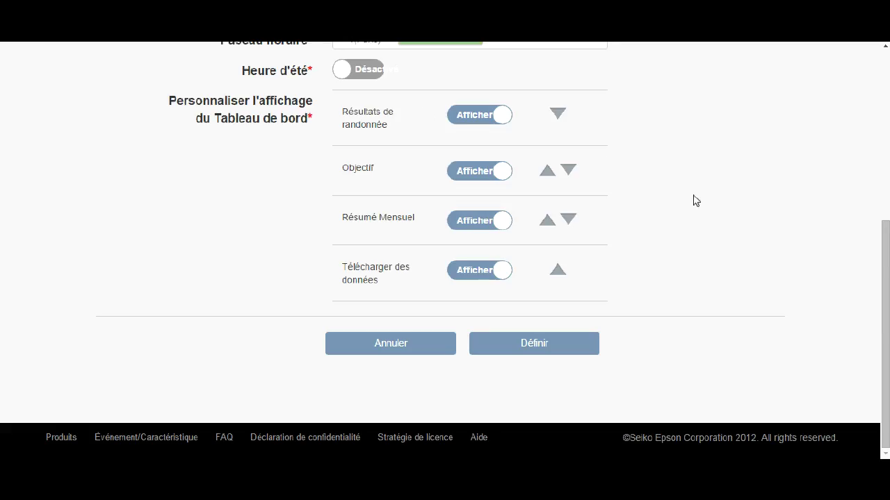
Step: Look through the Paramètres du compte and Données de sauvegarde settings pages
scroll(677, 181, up, 5)
click(604, 115)
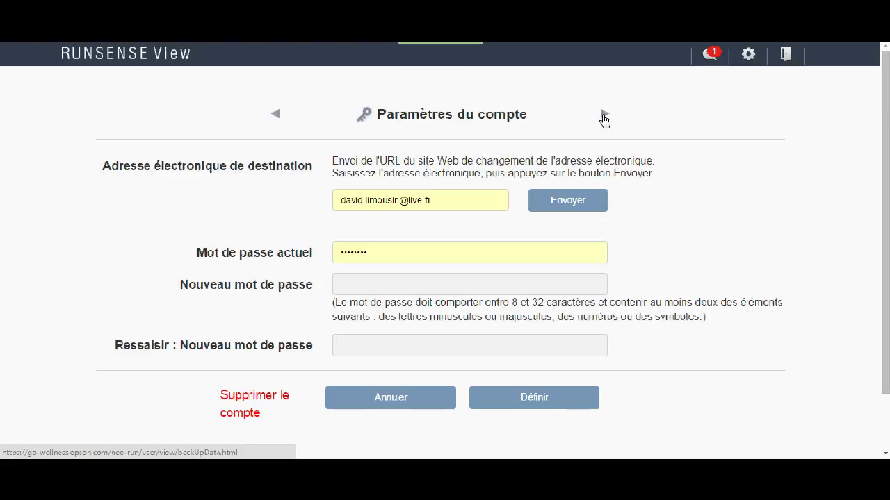
click(604, 117)
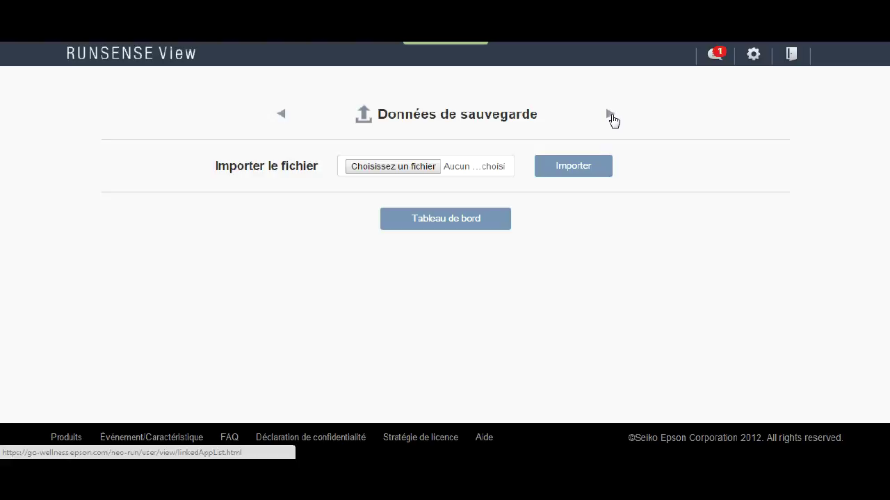
Step: Open Liste des applications liées and examine the linkable services, the Strava link and the additional platforms
click(610, 116)
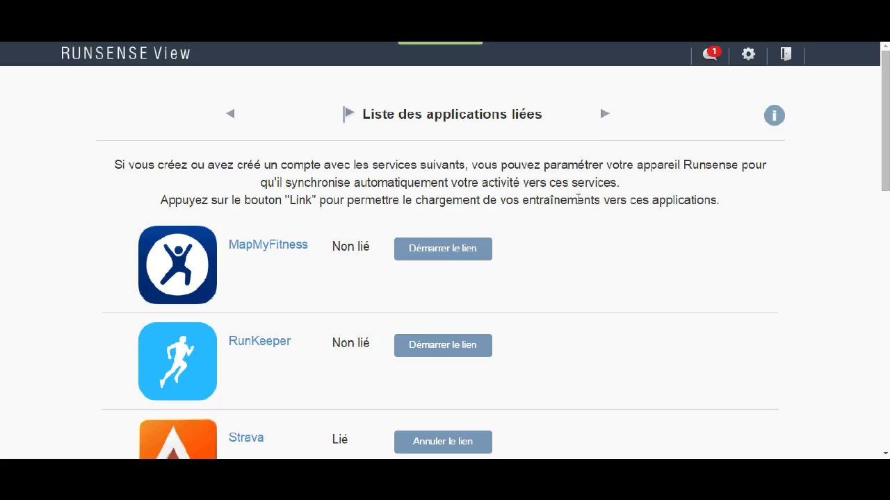
scroll(613, 206, down, 3)
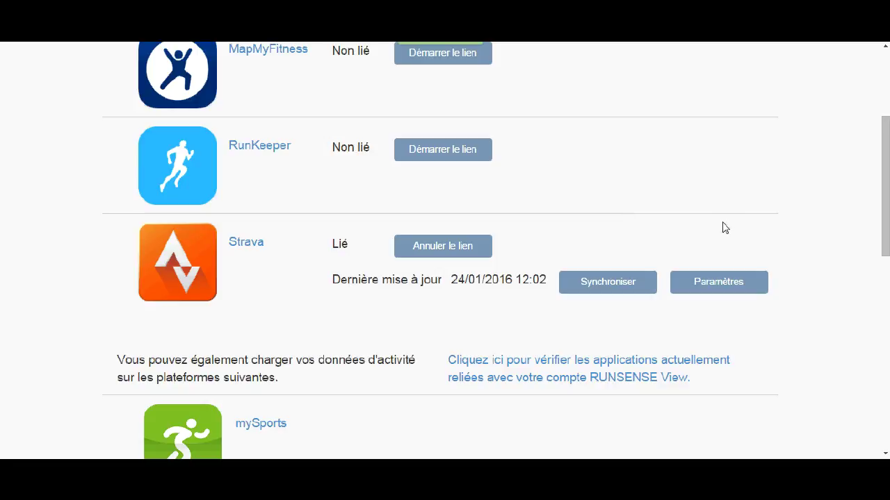
scroll(747, 186, up, 2)
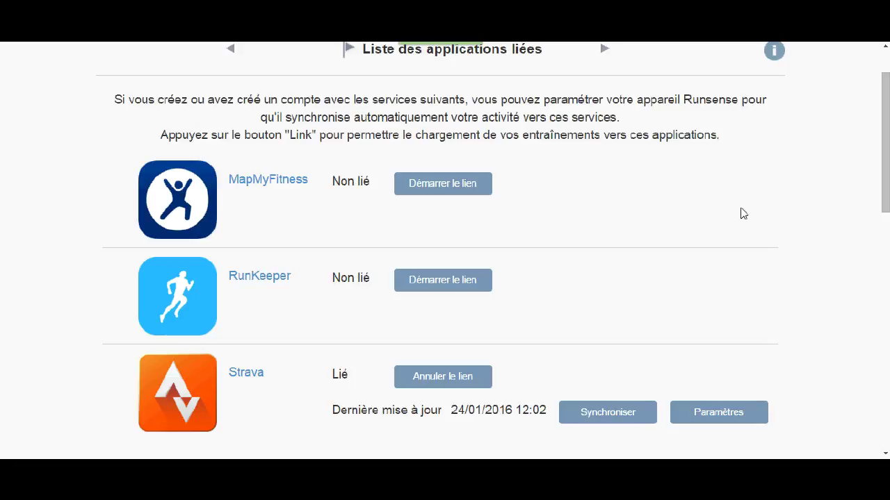
scroll(739, 209, down, 2)
scroll(784, 145, down, 2)
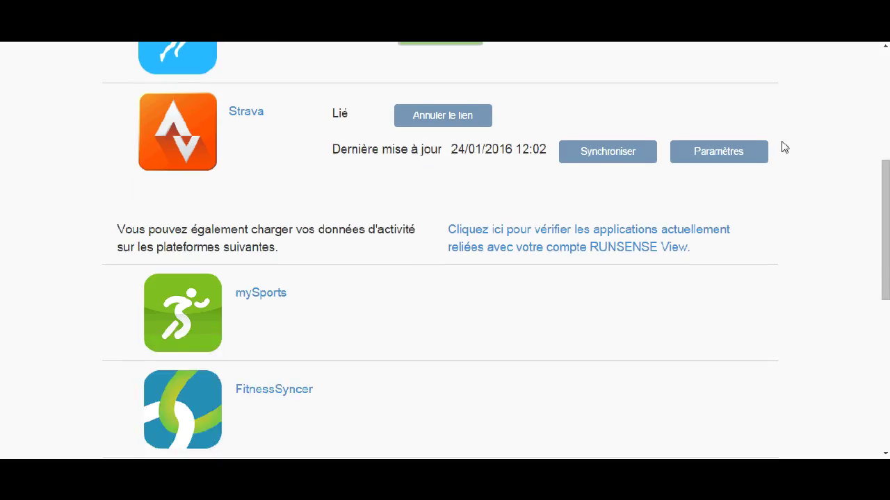
scroll(784, 150, up, 3)
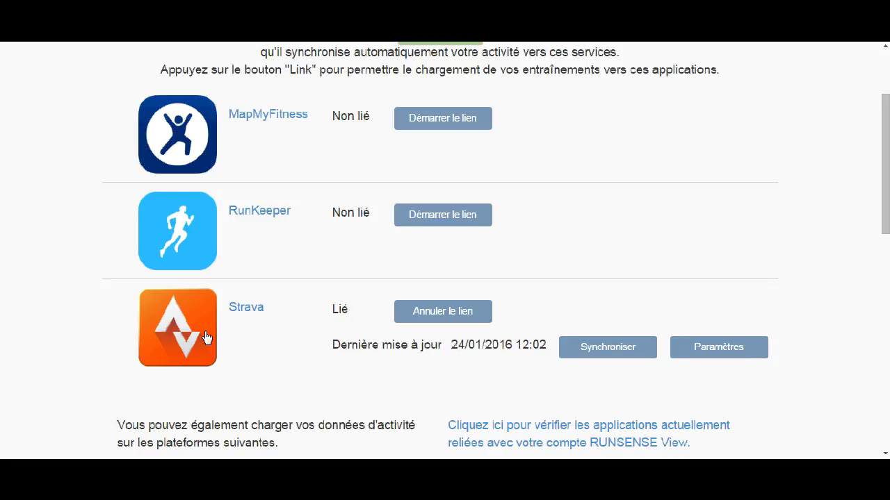
scroll(830, 205, down, 5)
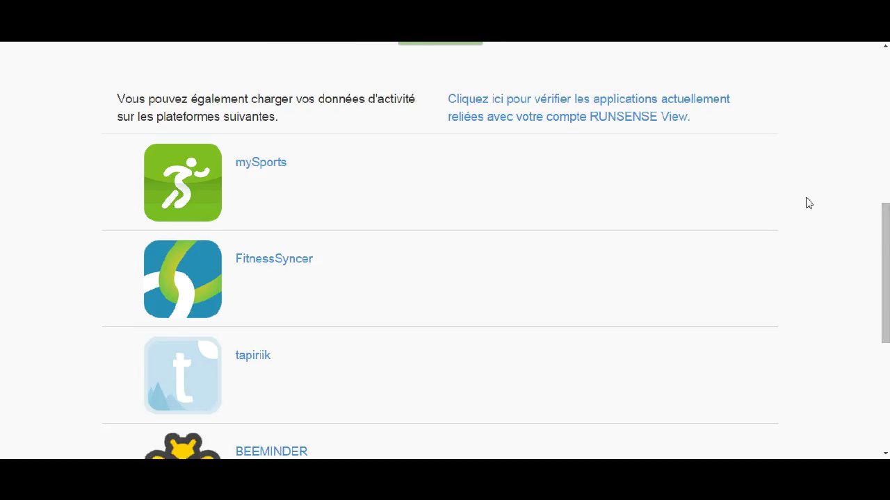
scroll(808, 202, down, 2)
scroll(809, 202, up, 9)
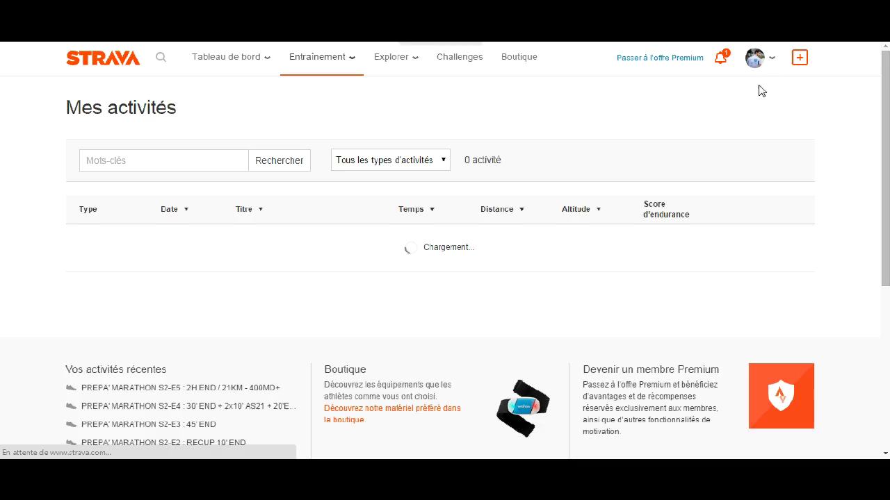
Step: In Strava's Mes activités list, open the 24/01/2016 run PREPA' MARATHON S2-E5 : 2H END / 21KM - 400MD+
mouse_move(755, 61)
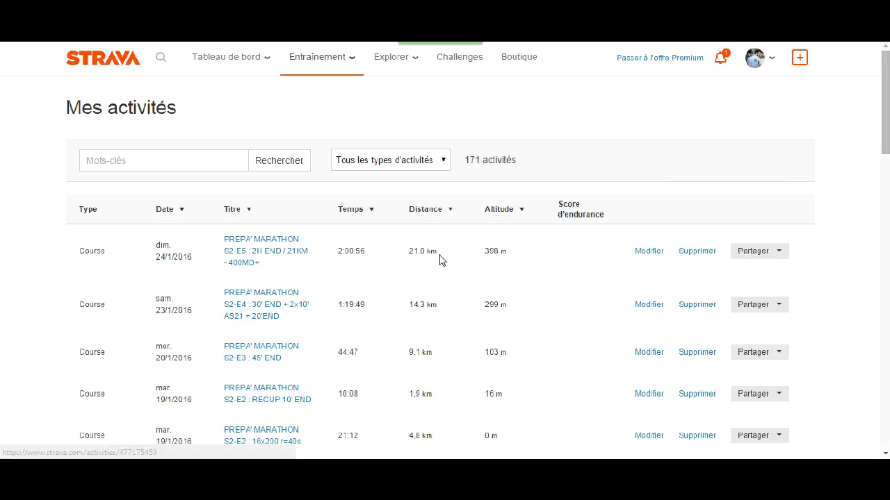
drag(440, 257, 342, 262)
drag(511, 262, 287, 258)
click(265, 255)
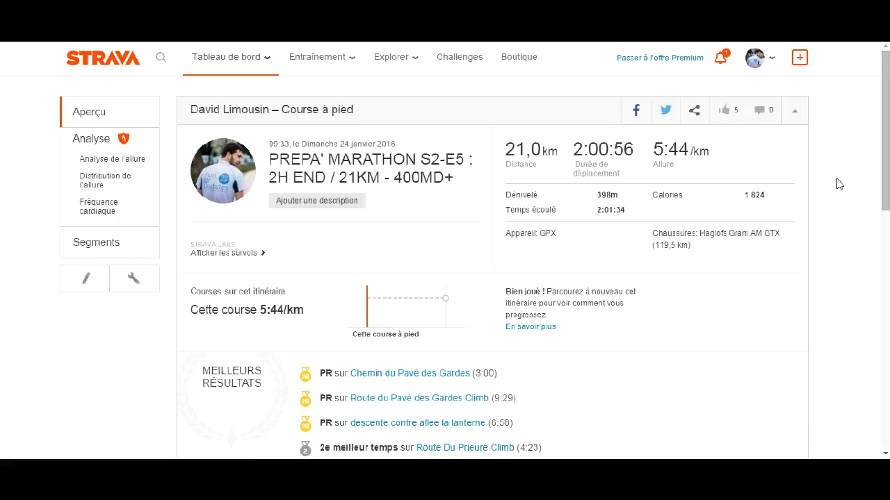
Step: Examine the Strava activity's route map, kilometre splits, and pace and elevation graph
scroll(516, 247, down, 2)
scroll(517, 247, down, 5)
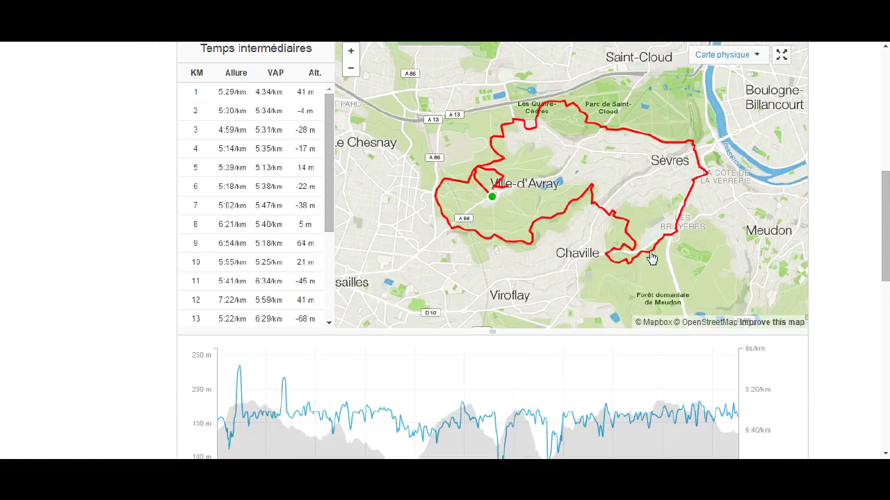
scroll(649, 257, down, 1)
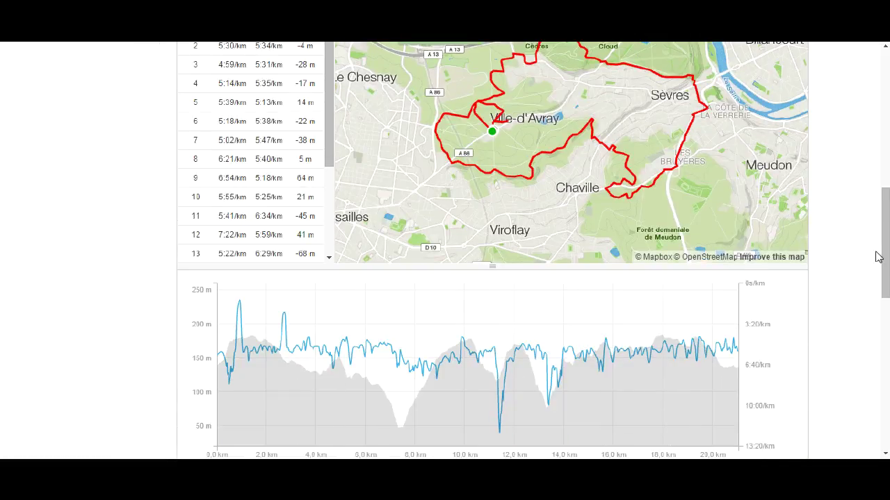
scroll(842, 204, up, 8)
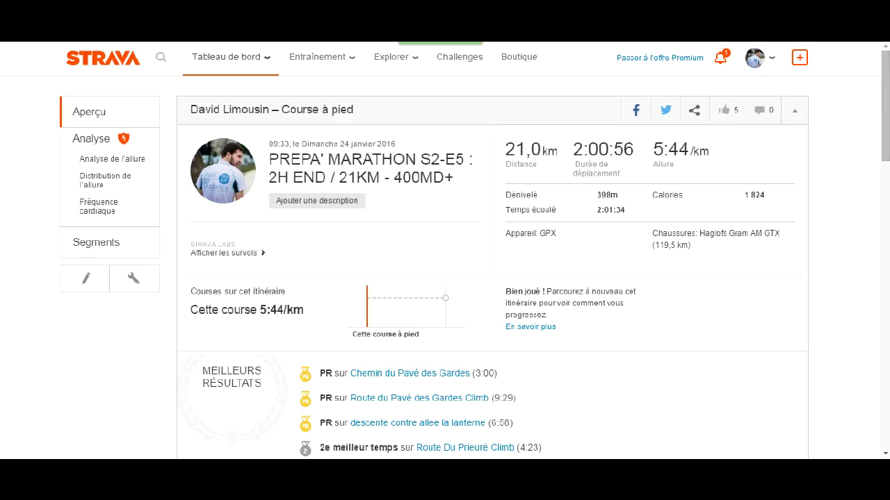